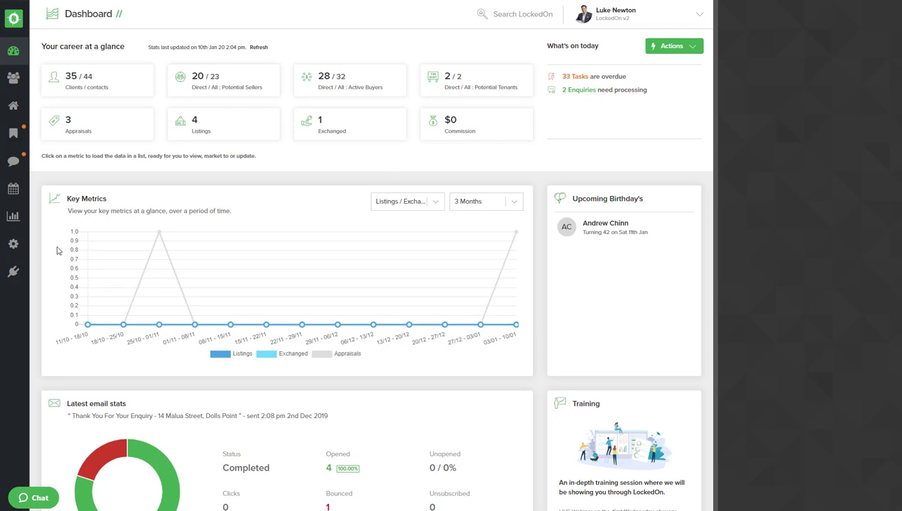
# Create a new email template labelled "Open Homes Matching Properties Only" in the Engine Room.
pyautogui.click(15, 247)
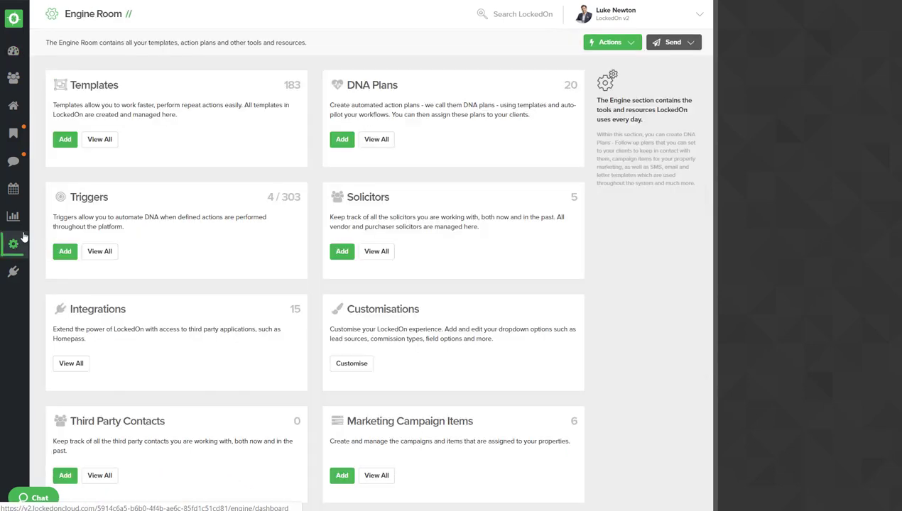
pyautogui.click(67, 140)
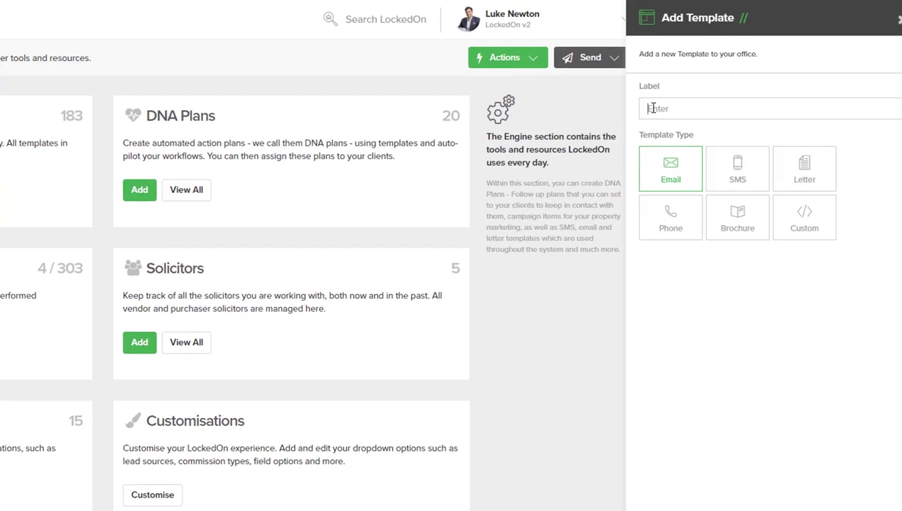
pyautogui.write('Open Homes Matching Properties Only')
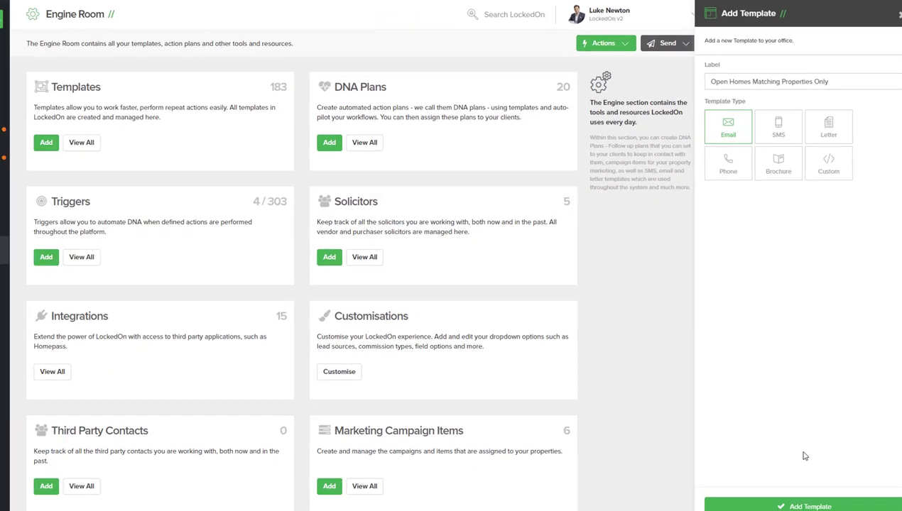
pyautogui.click(796, 496)
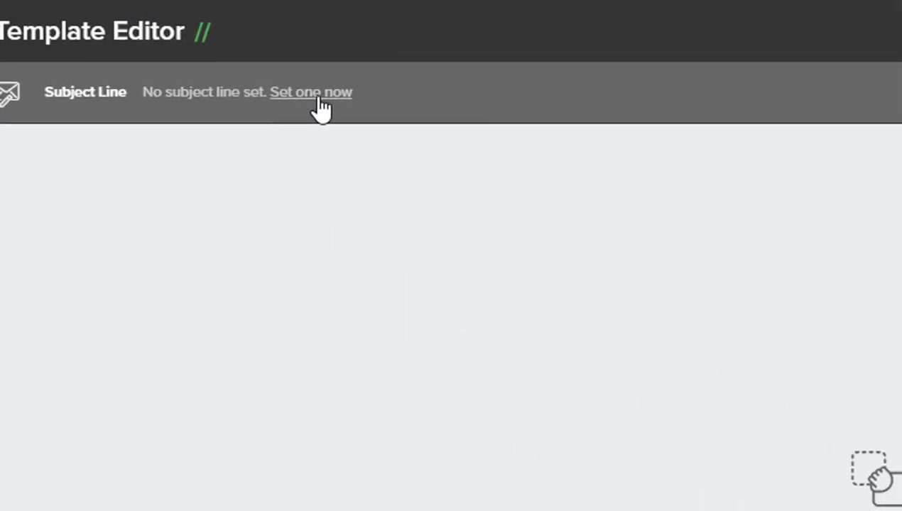
# Set the template's subject line to "Open Homes This Weekend That Match Your Criteria" and save it.
pyautogui.click(319, 101)
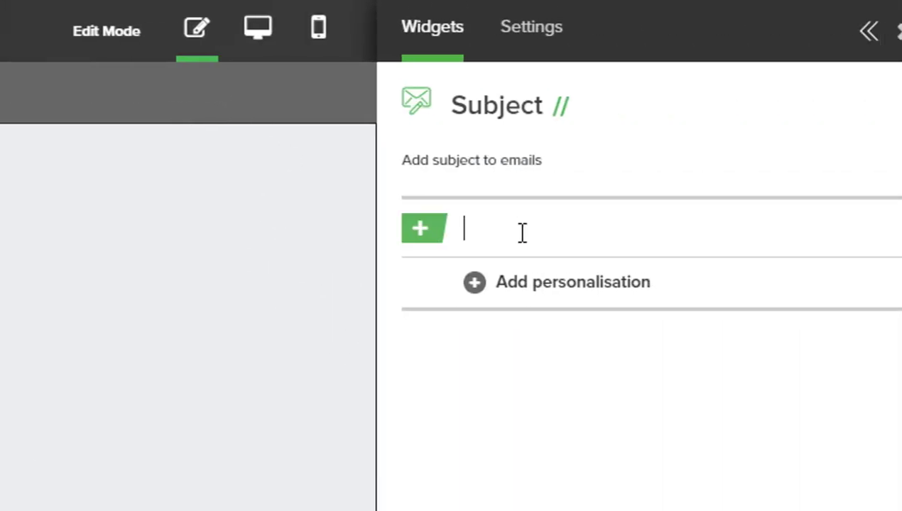
pyautogui.write('Open Homes This Weekend That Match Your Criteria')
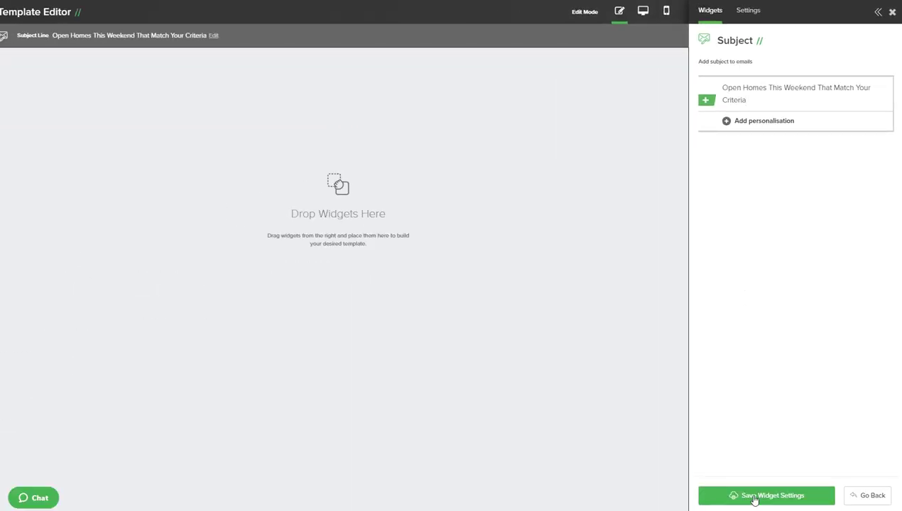
pyautogui.click(754, 498)
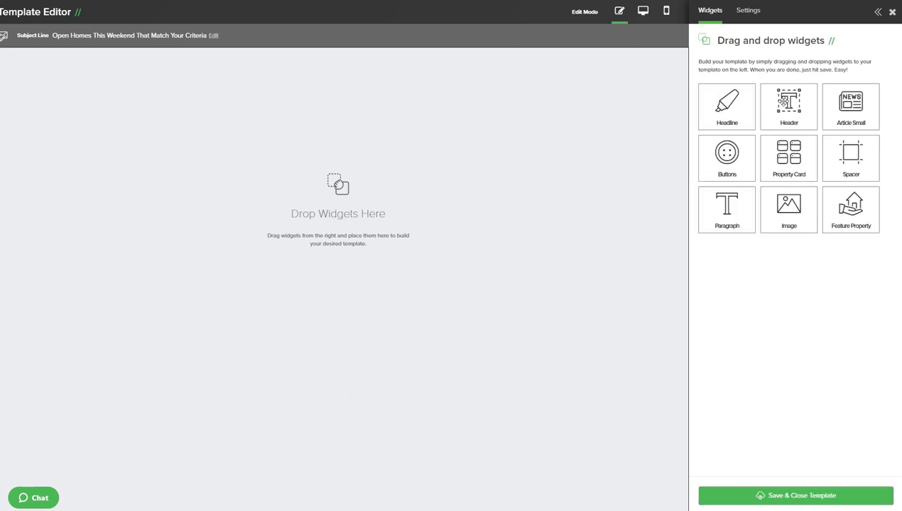
# Add a Header widget to the template with the main title "Open Homes This Weekend" and save it.
pyautogui.moveTo(789, 102); pyautogui.dragTo(365, 92)
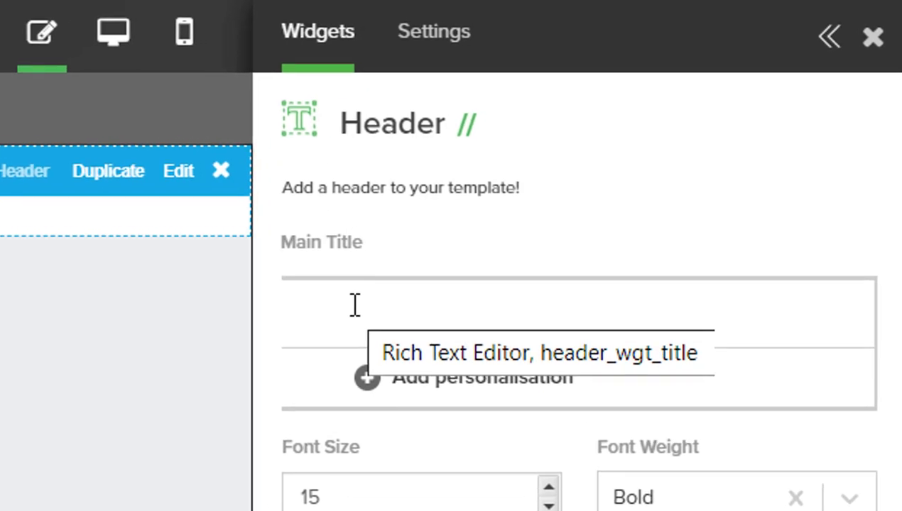
pyautogui.click(355, 309)
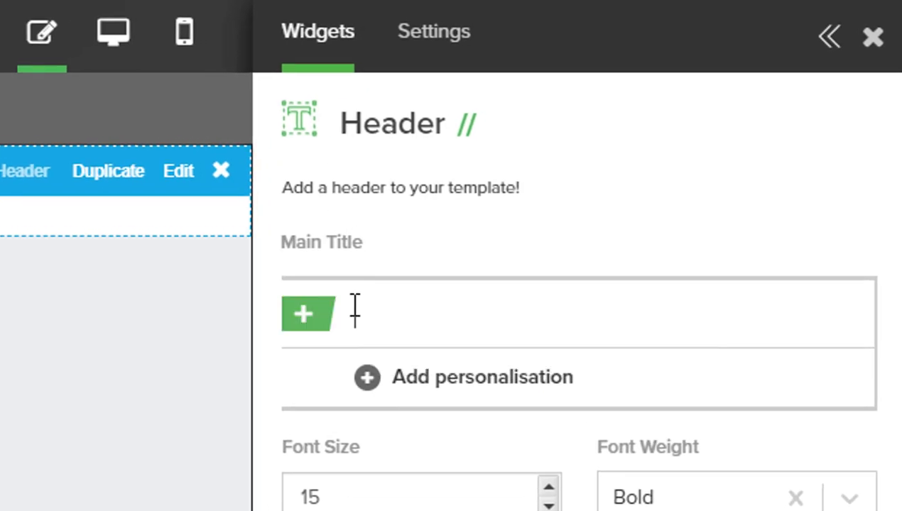
pyautogui.write('Open Homes This Weekend')
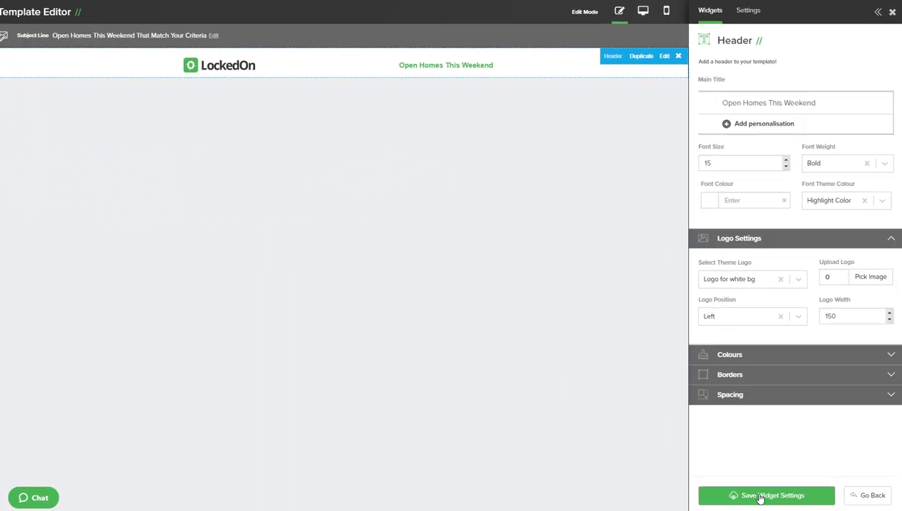
pyautogui.click(762, 496)
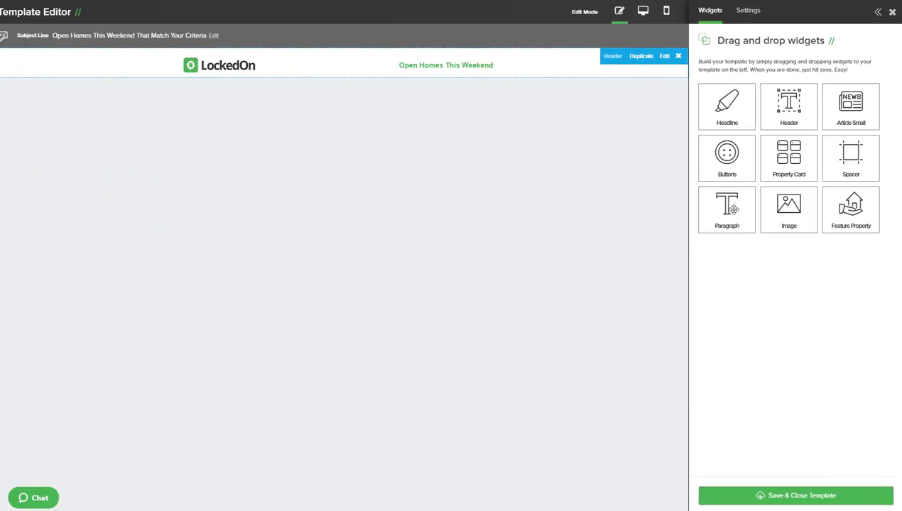
# Add a Paragraph widget below the header with the greeting "Hi" followed by the Recipient Name personalisation.
pyautogui.moveTo(731, 209); pyautogui.dragTo(293, 132)
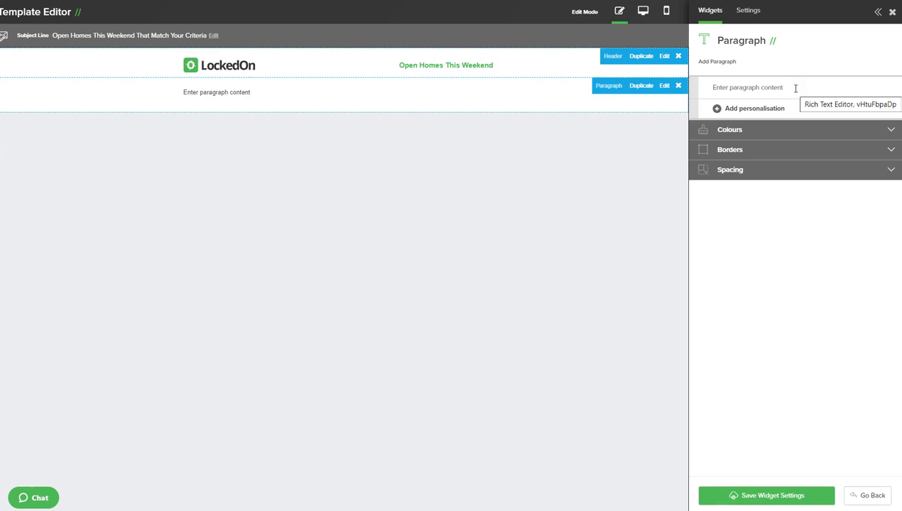
pyautogui.click(702, 86)
pyautogui.write('Hi')
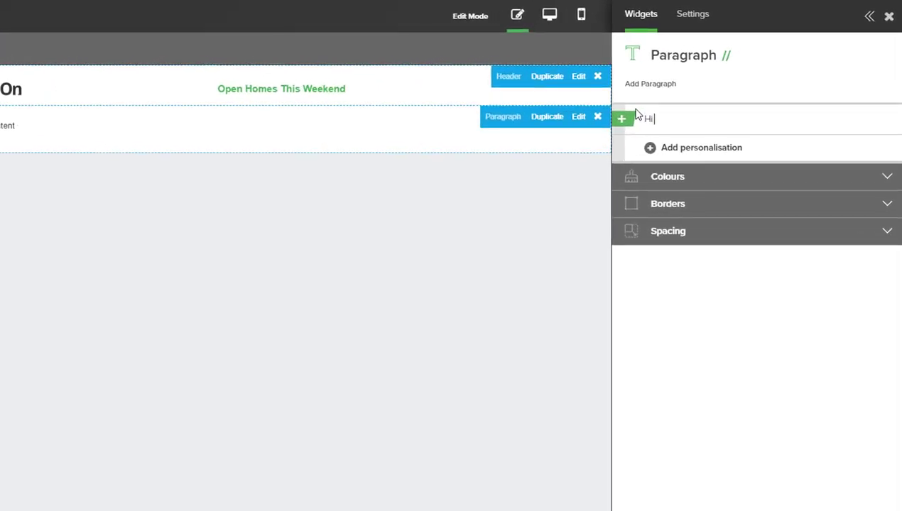
pyautogui.click(676, 151)
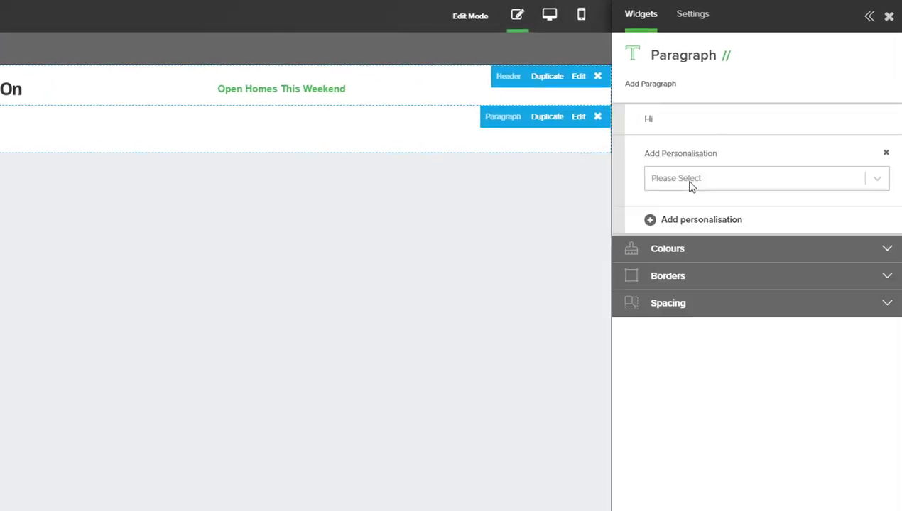
pyautogui.click(690, 181)
pyautogui.click(687, 362)
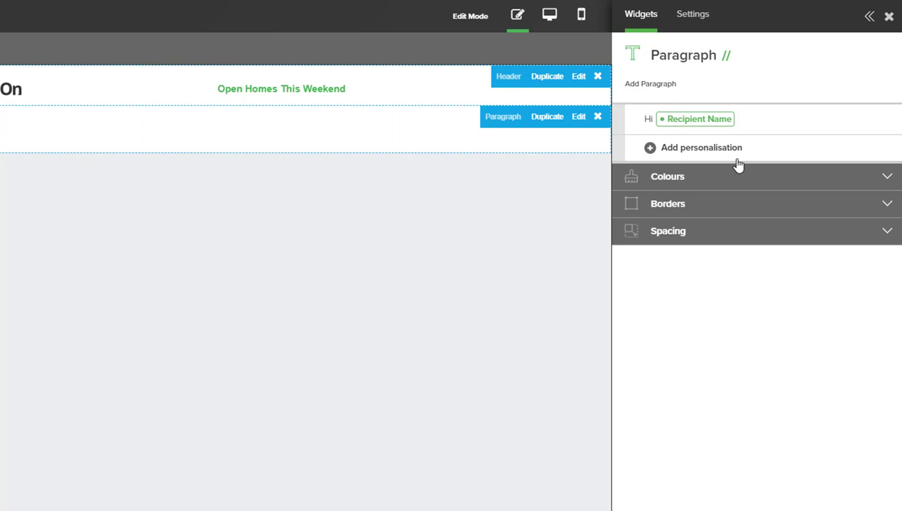
# Write below the greeting that matching properties open this weekend are listed and criteria can be updated by replying, and save the paragraph.
pyautogui.press('Return')
pyautogui.press('Return')
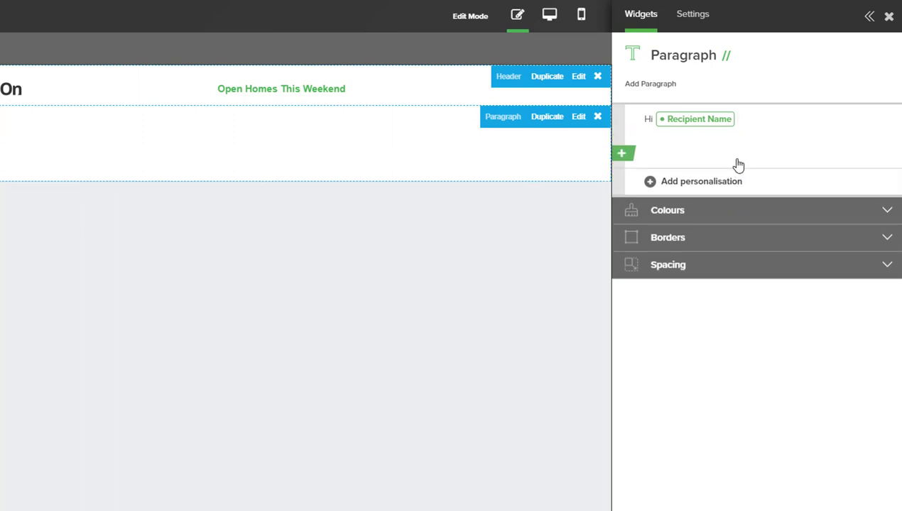
pyautogui.write('Please find below a list of properties open this weekend that match your criteria.  If you would like to update your criteria please reply to this email.')
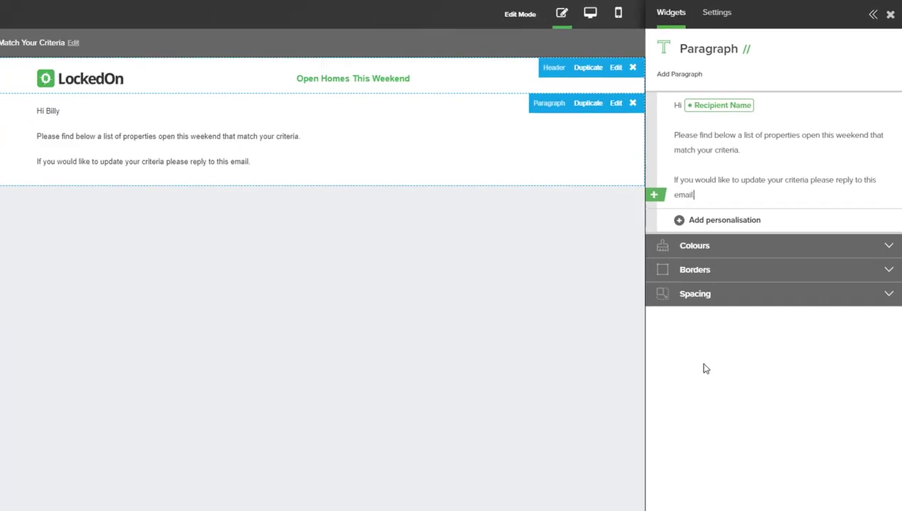
pyautogui.click(757, 497)
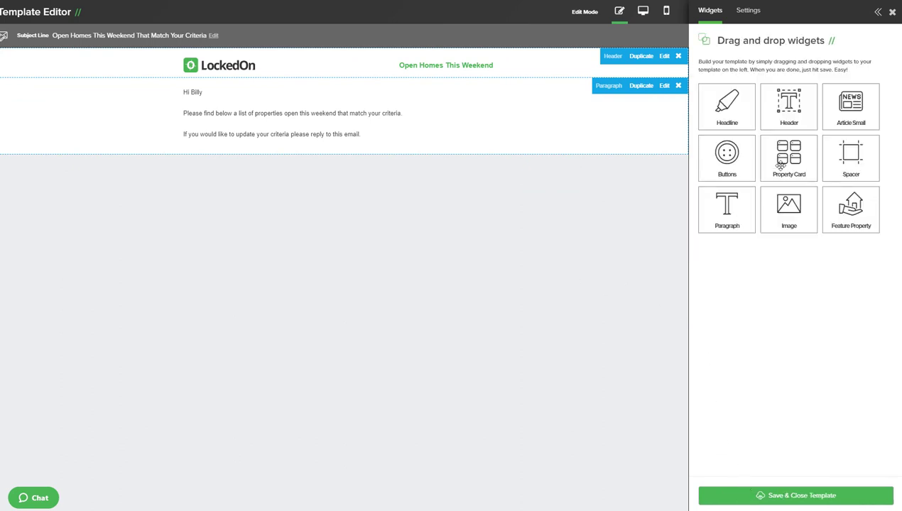
# Add a Property Card widget below the paragraph with list type Open Home and the Required Widget option.
pyautogui.moveTo(774, 164); pyautogui.dragTo(399, 240)
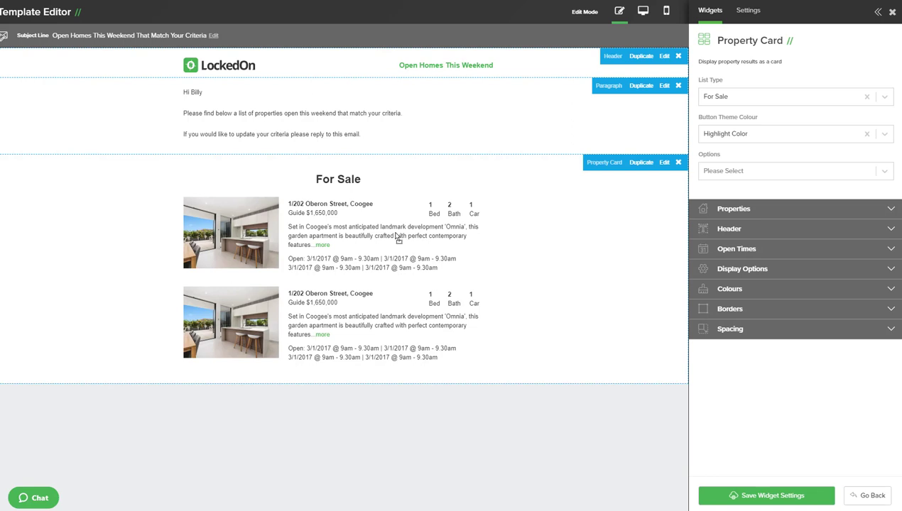
pyautogui.click(723, 100)
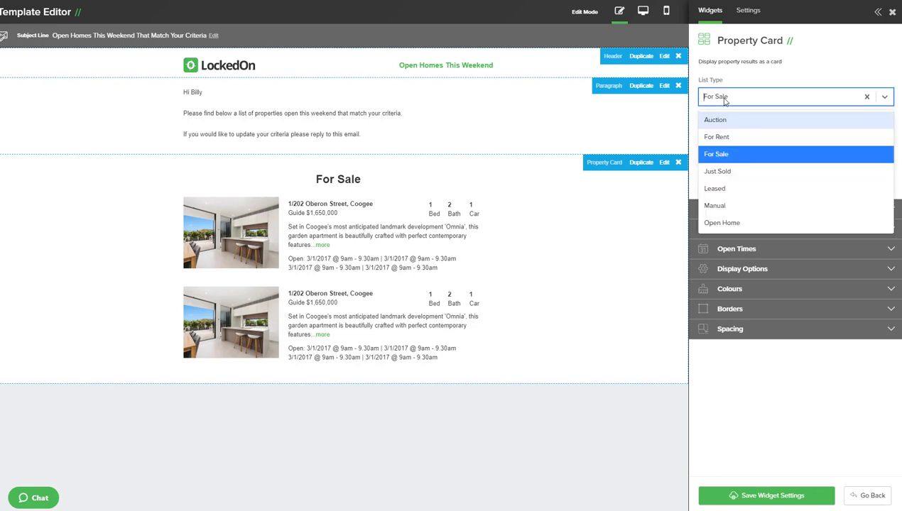
pyautogui.click(719, 223)
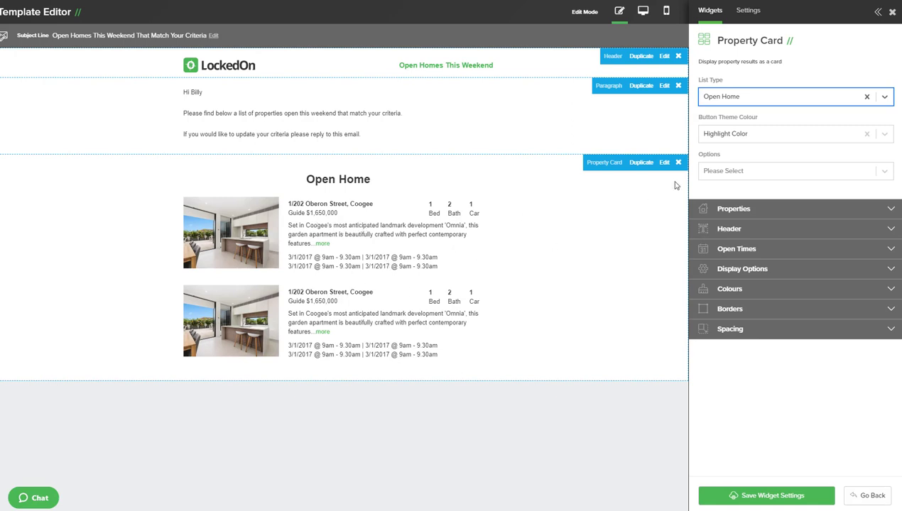
pyautogui.click(711, 171)
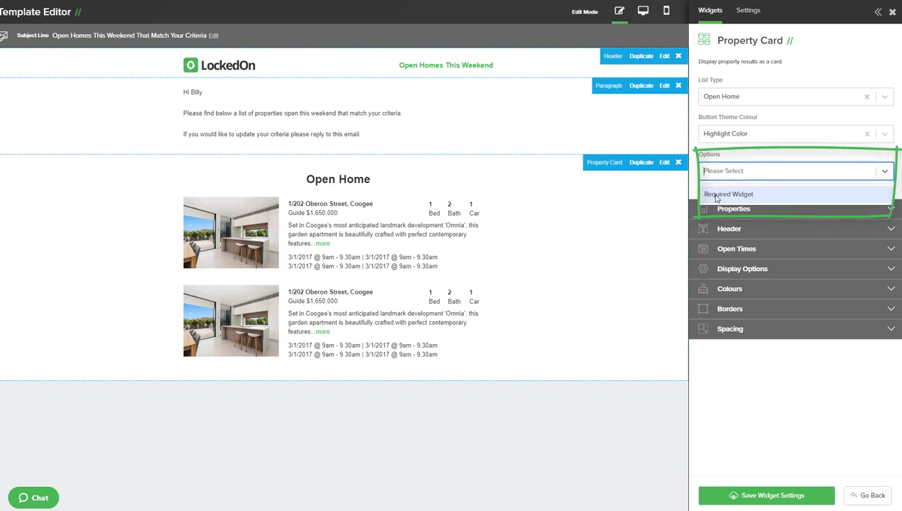
pyautogui.click(716, 195)
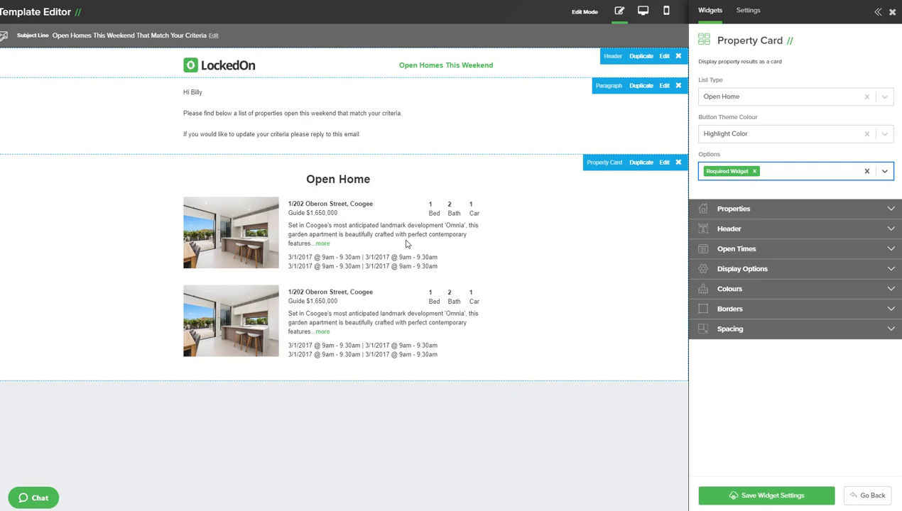
# Set the property card's dynamic property selection to "Select all properties with open homes next 7 days".
pyautogui.click(728, 215)
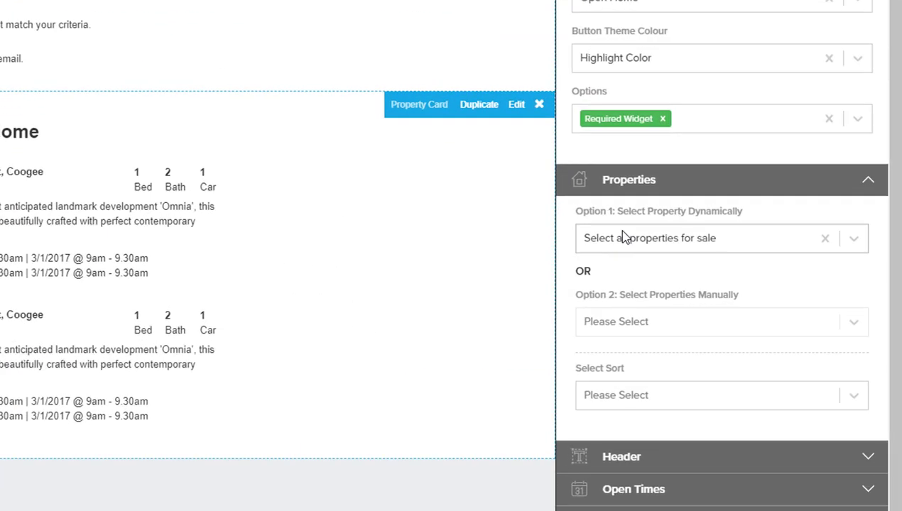
pyautogui.click(622, 238)
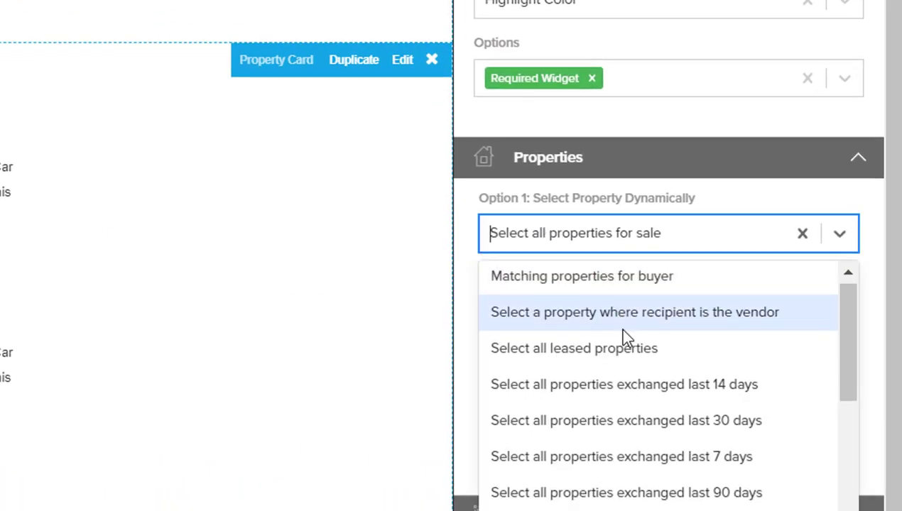
pyautogui.scroll(-3, 621, 333)
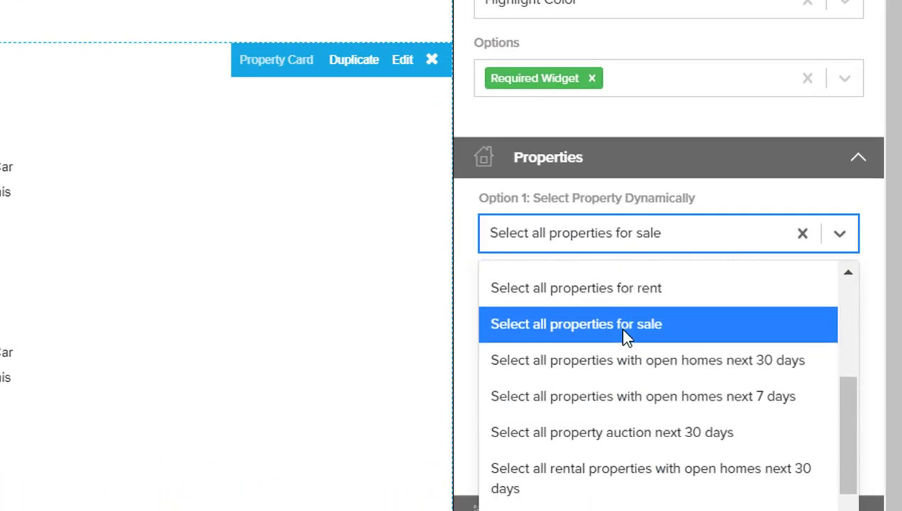
pyautogui.click(659, 402)
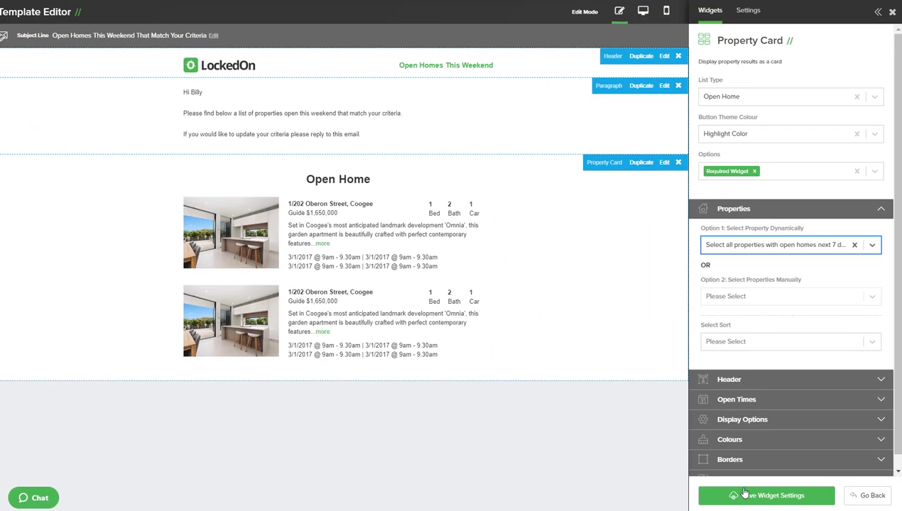
# Change the property card's headline to "Open Homes This Weekend".
pyautogui.click(742, 381)
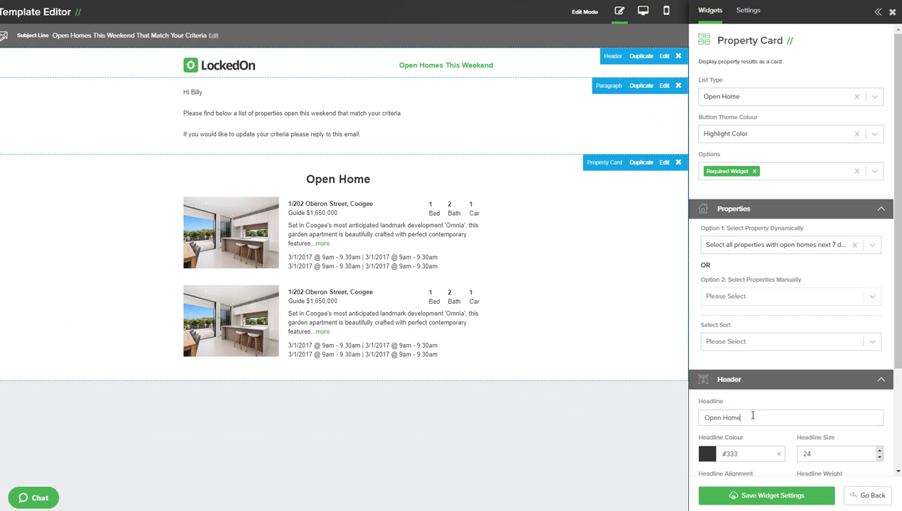
pyautogui.write('s This')
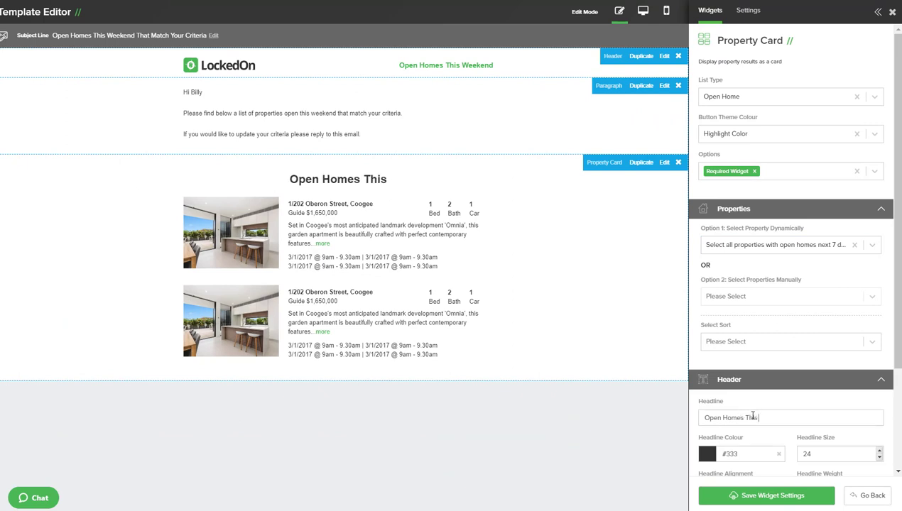
pyautogui.write(' Weekend')
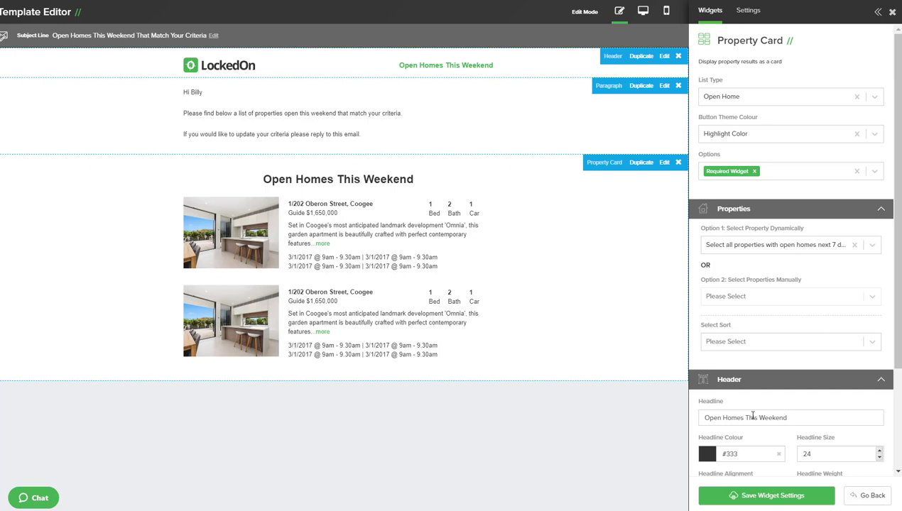
# Clear the property card's headline, then save the widget settings and close the template.
pyautogui.tripleClick(753, 416)
pyautogui.press('BackSpace')
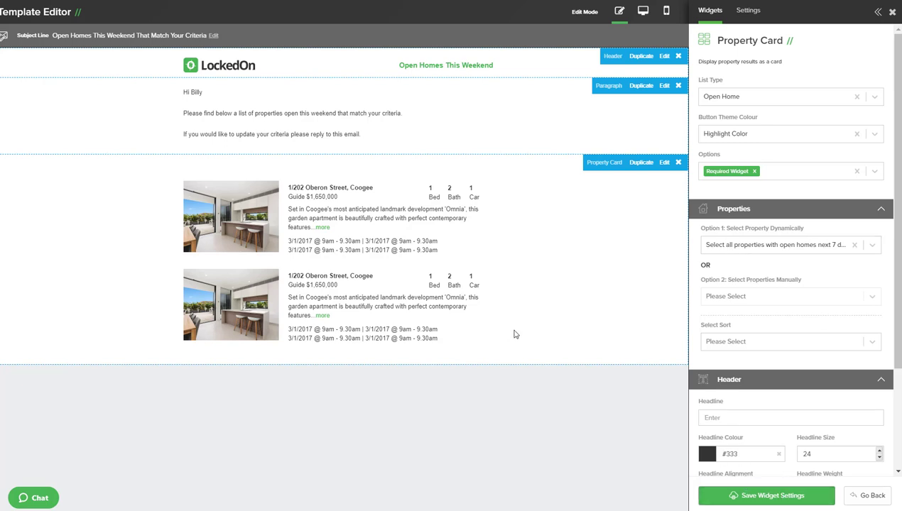
pyautogui.click(764, 490)
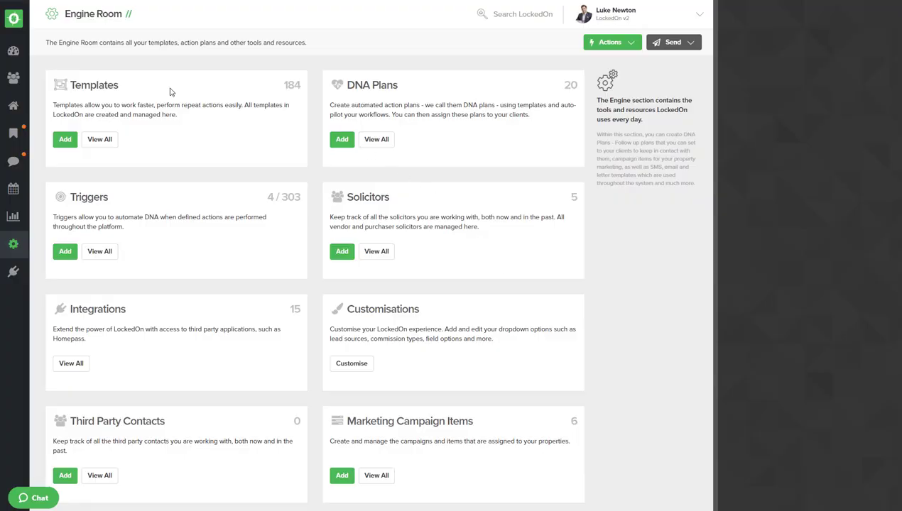
# Show the active buyers from the dashboard as a client list and start an email to them.
pyautogui.click(14, 57)
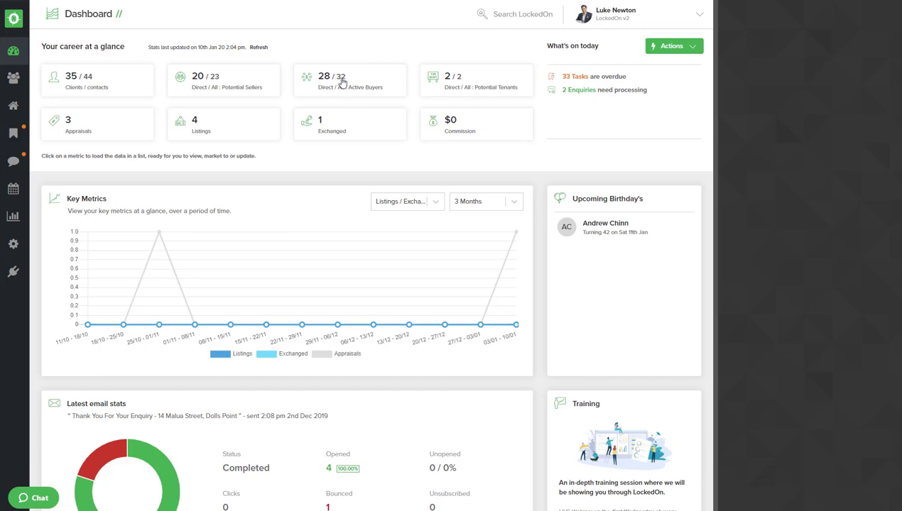
pyautogui.click(343, 83)
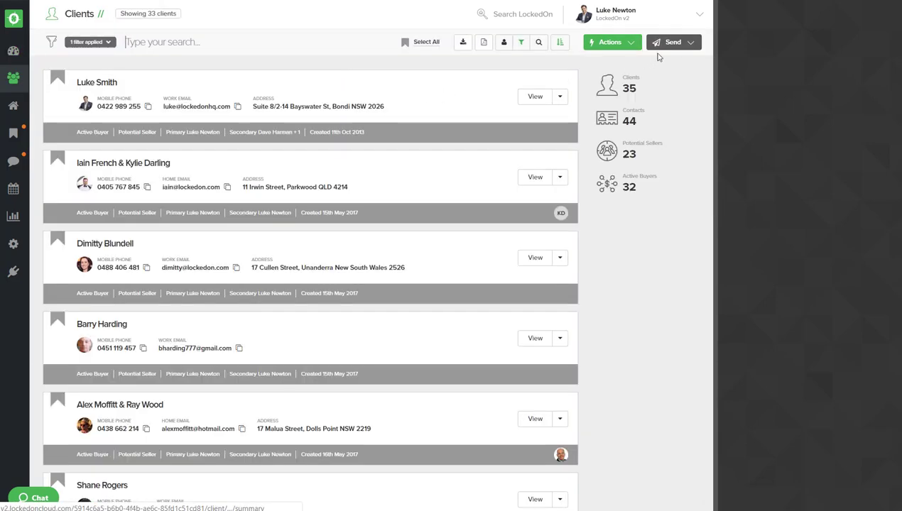
pyautogui.click(674, 44)
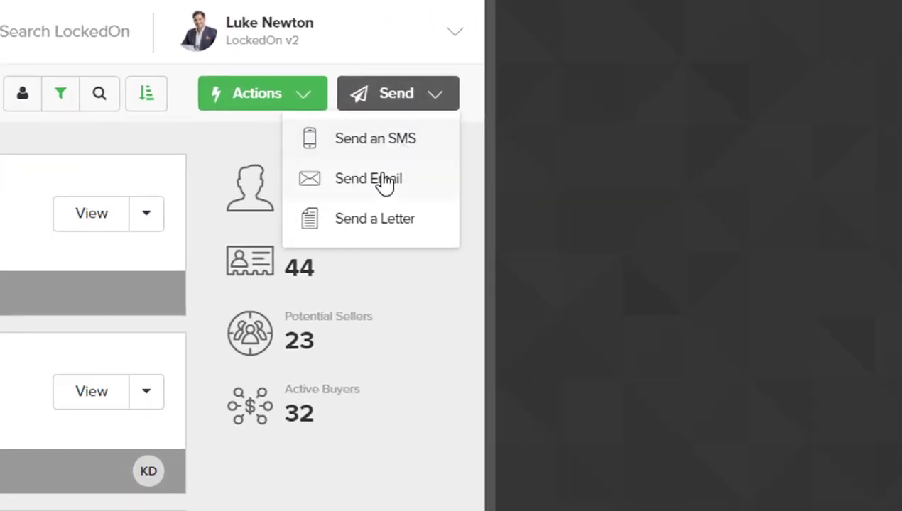
pyautogui.click(667, 82)
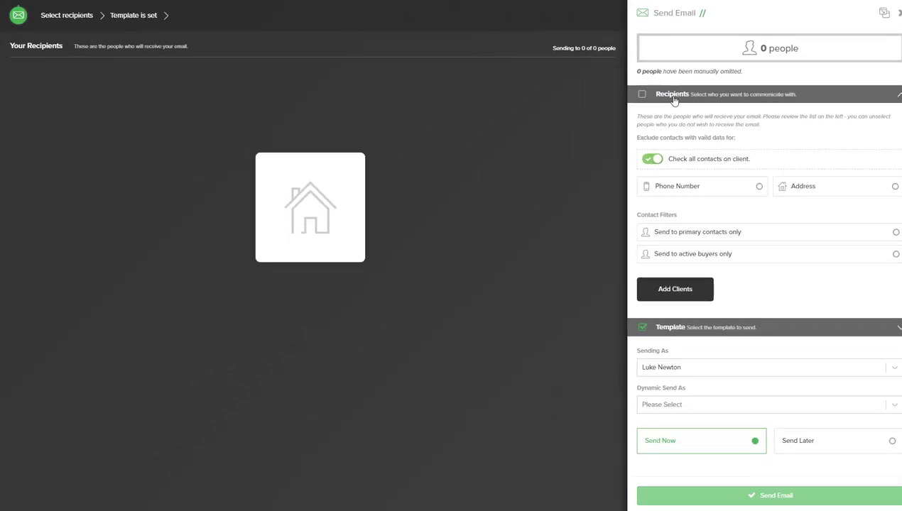
# Select the "Open Homes Matching Properties Only" template for the email and review its content and sending options.
pyautogui.click(677, 164)
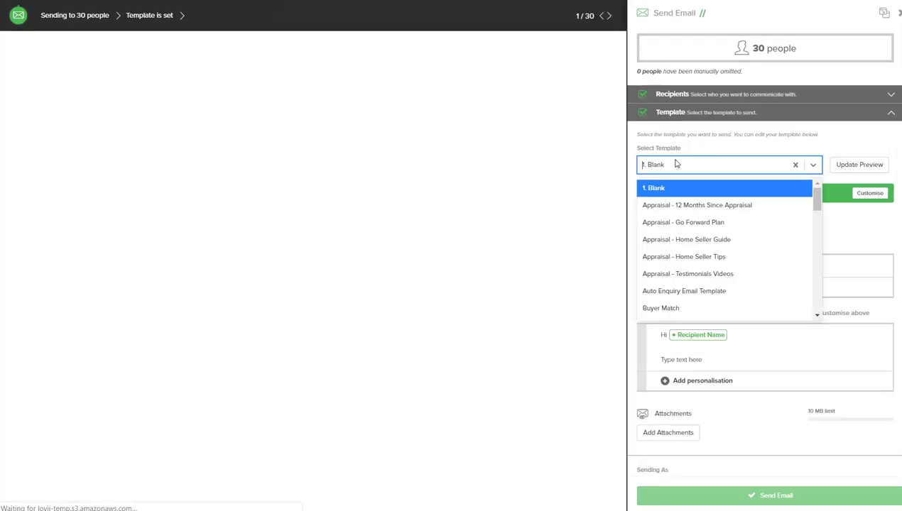
pyautogui.write('ope')
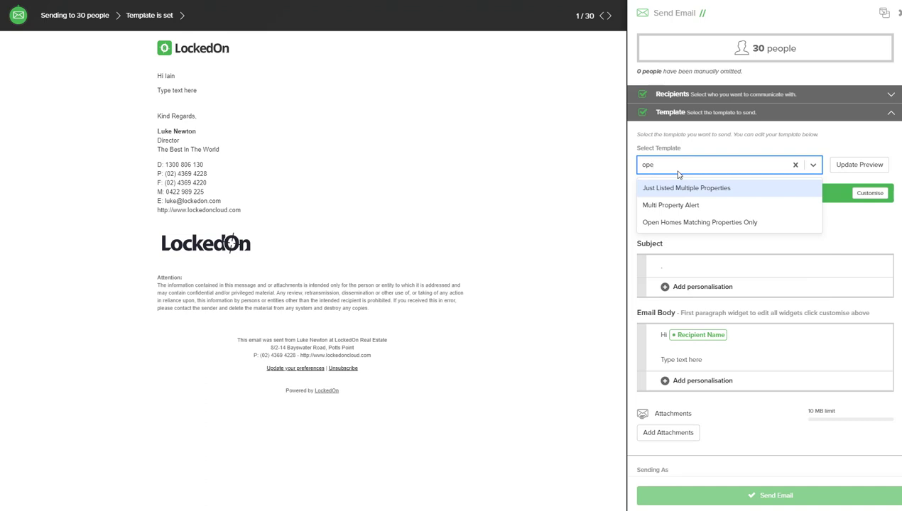
pyautogui.click(714, 223)
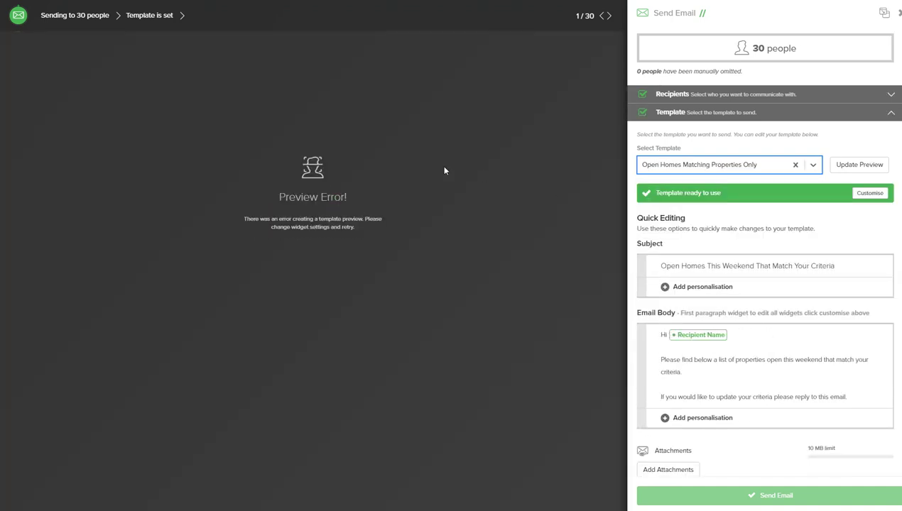
pyautogui.scroll(-5, 695, 168)
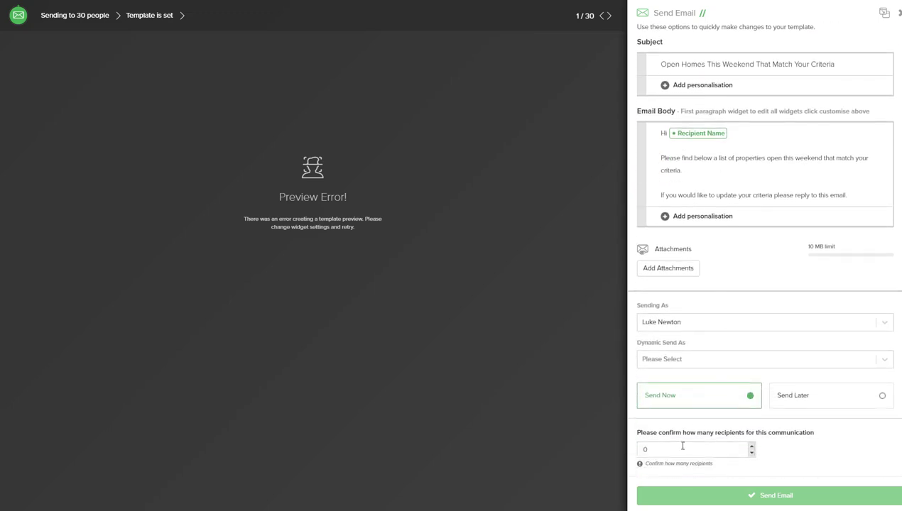
pyautogui.scroll(5, 689, 443)
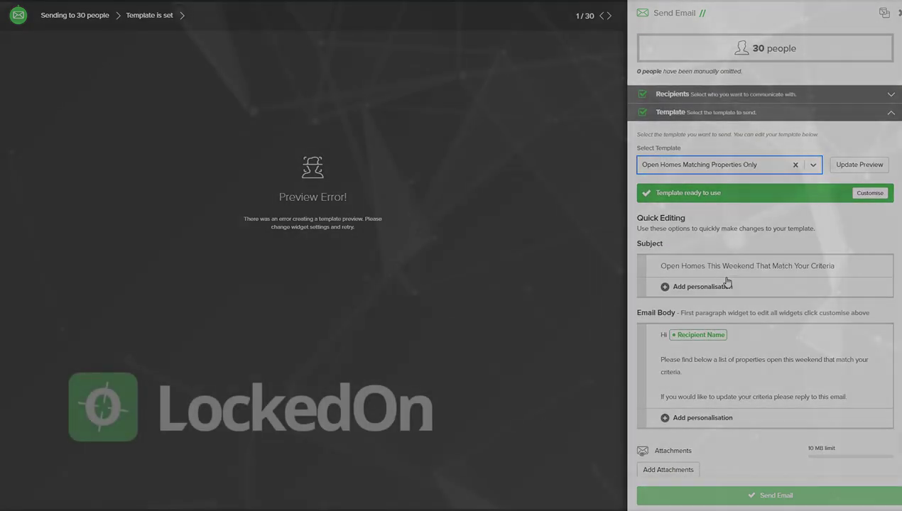